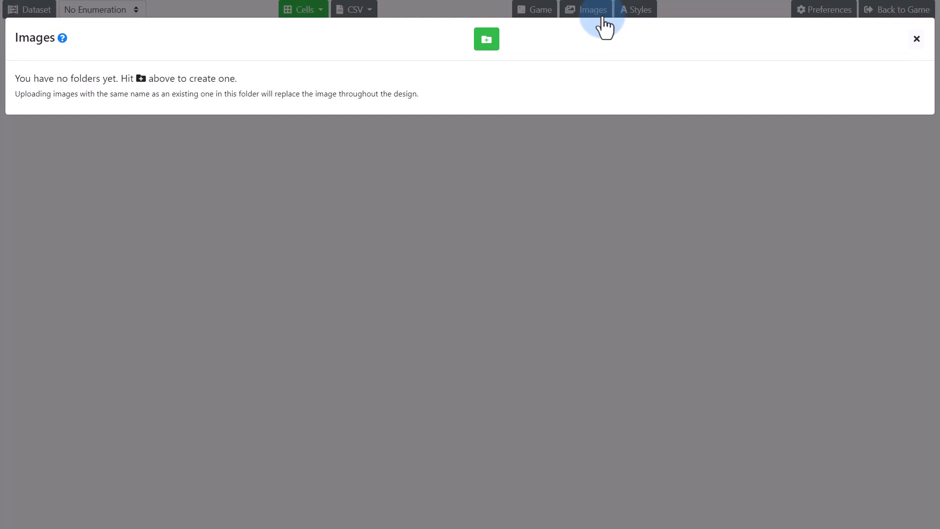
- Add a new image folder, replacing the default 'Untitled' name with 'Animals'
left_click(488, 41)
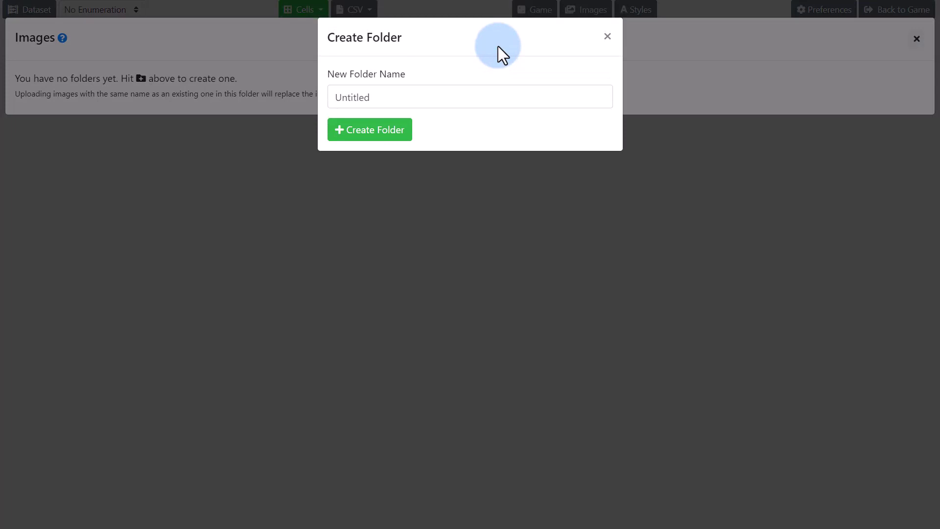
left_click(470, 97)
double_click(470, 98)
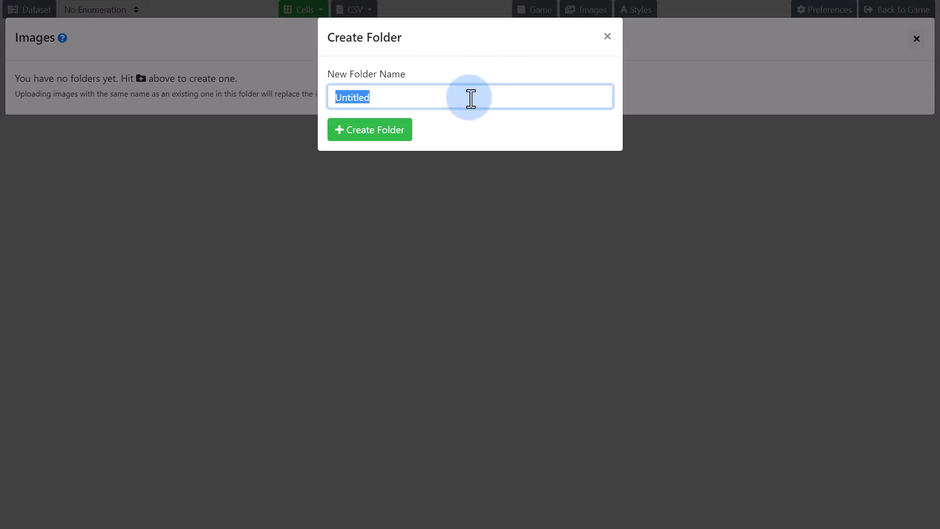
type("Animals")
left_click(406, 136)
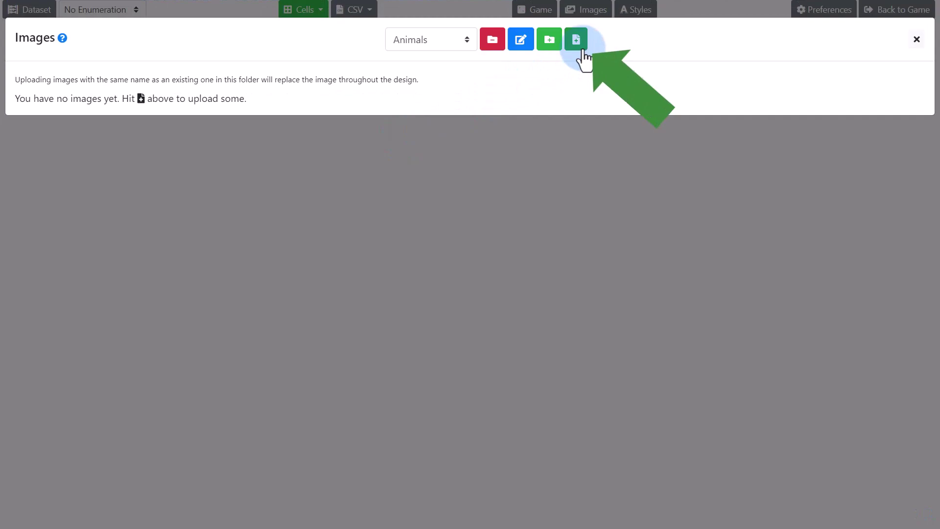
- Upload the eleven animal silhouette PNGs, Cat through Lizard, from File Explorer
left_click(582, 48)
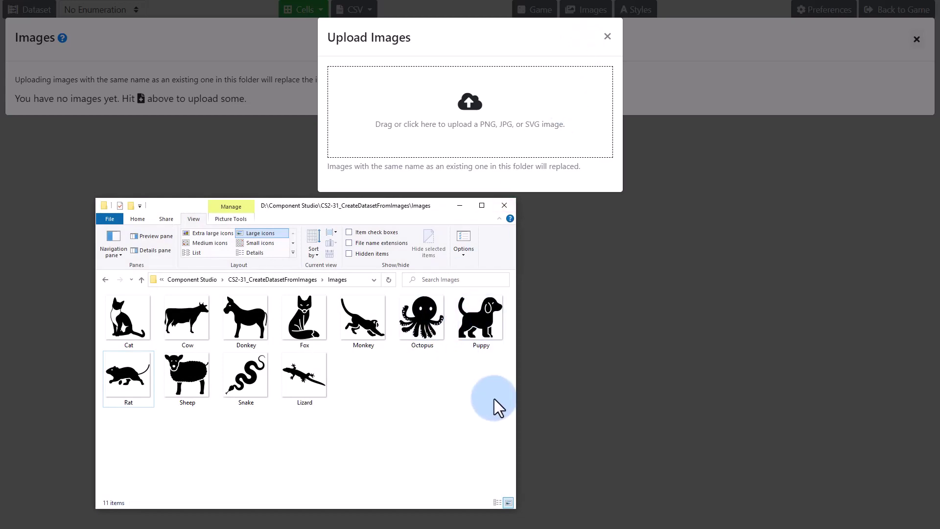
mouse_move(495, 399)
left_mouse_down()
mouse_move(184, 312)
mouse_move(136, 318)
mouse_move(451, 127)
left_mouse_up()
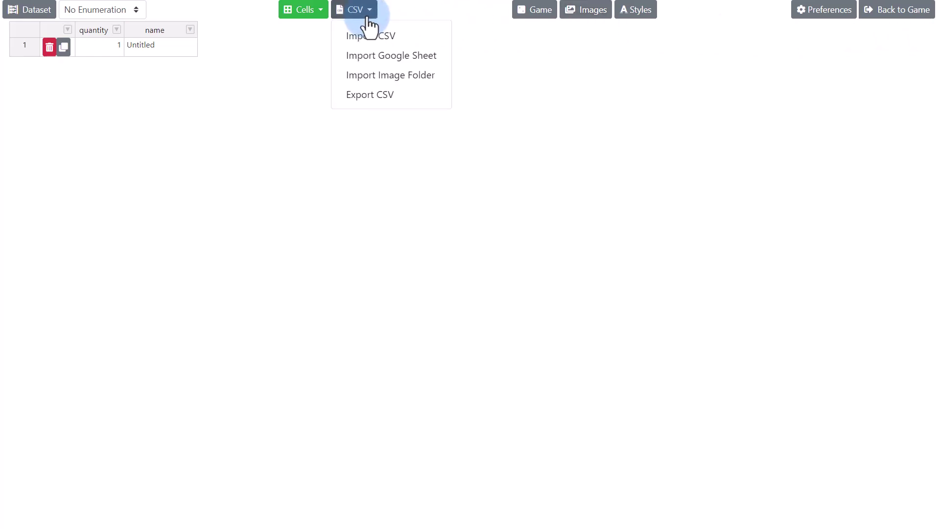
- Import the Animals image folder as dataset rows, confirming existing rows will be deleted
left_click(400, 76)
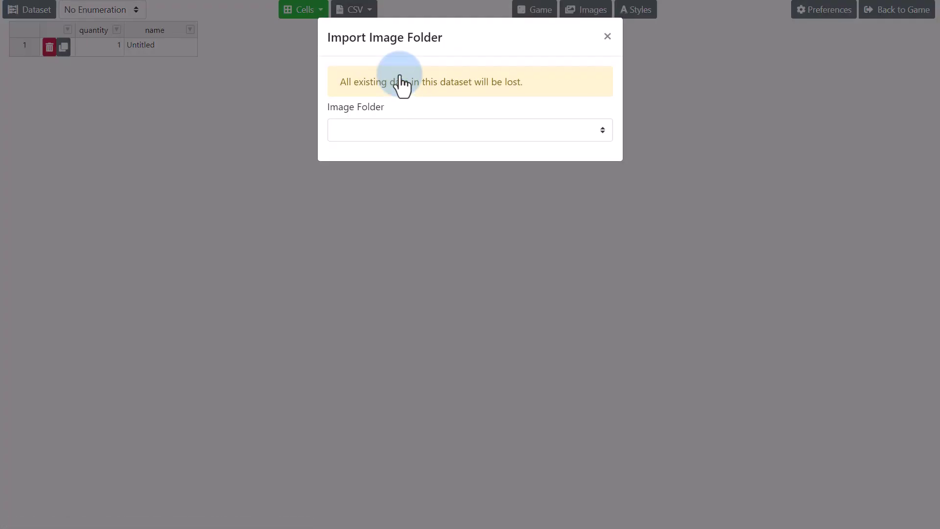
left_click(446, 130)
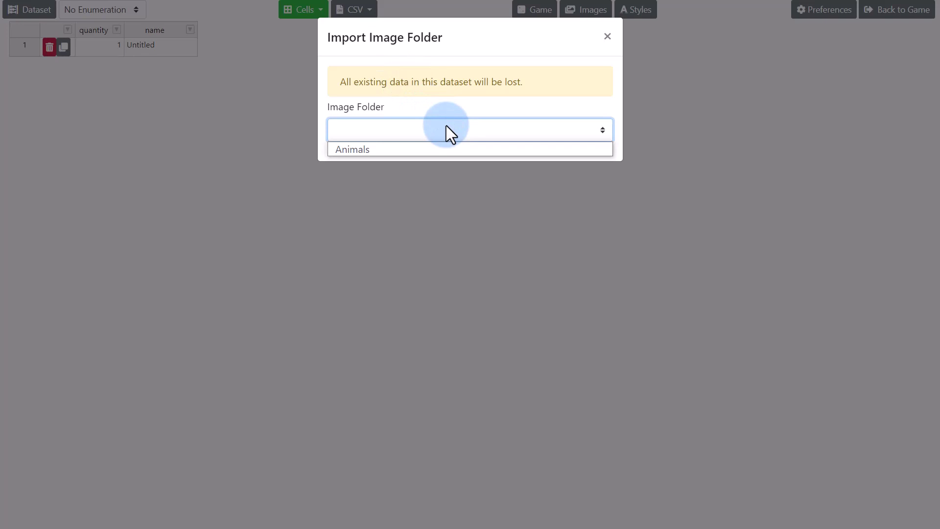
left_click(448, 150)
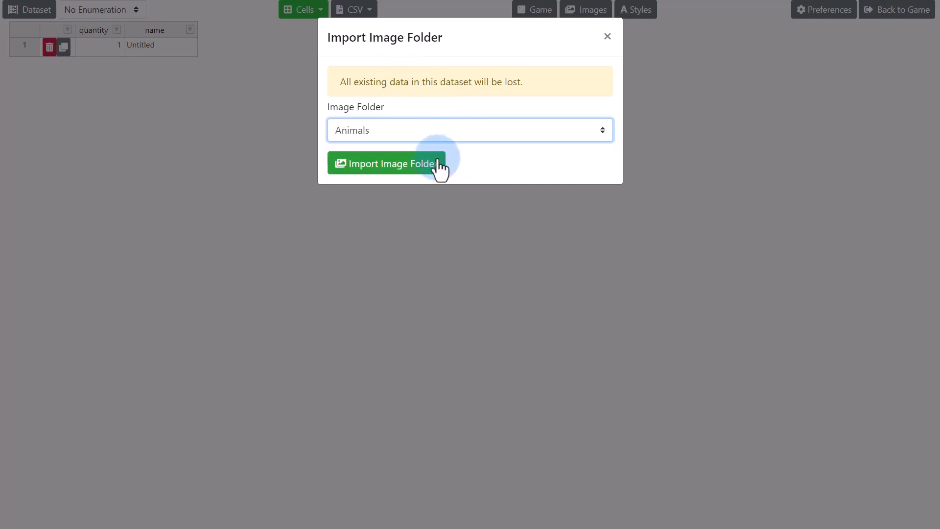
left_click(437, 167)
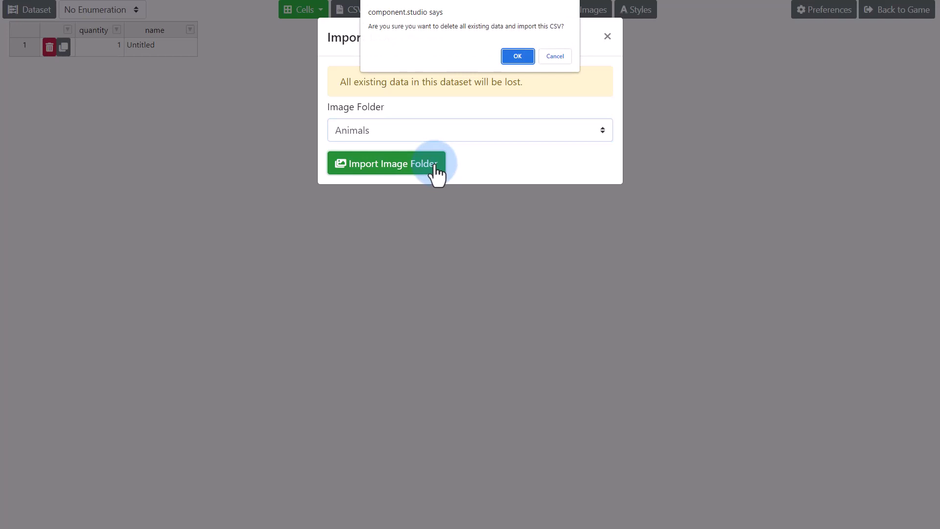
left_click(525, 55)
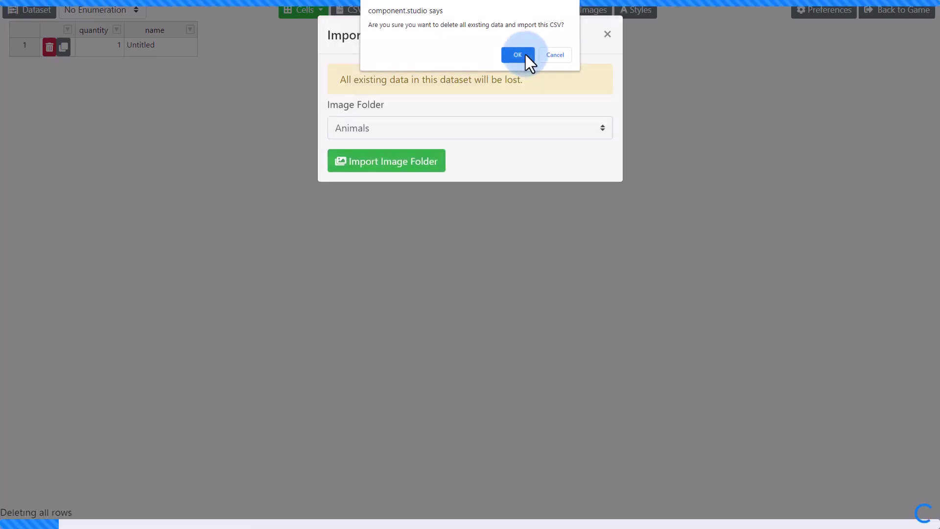